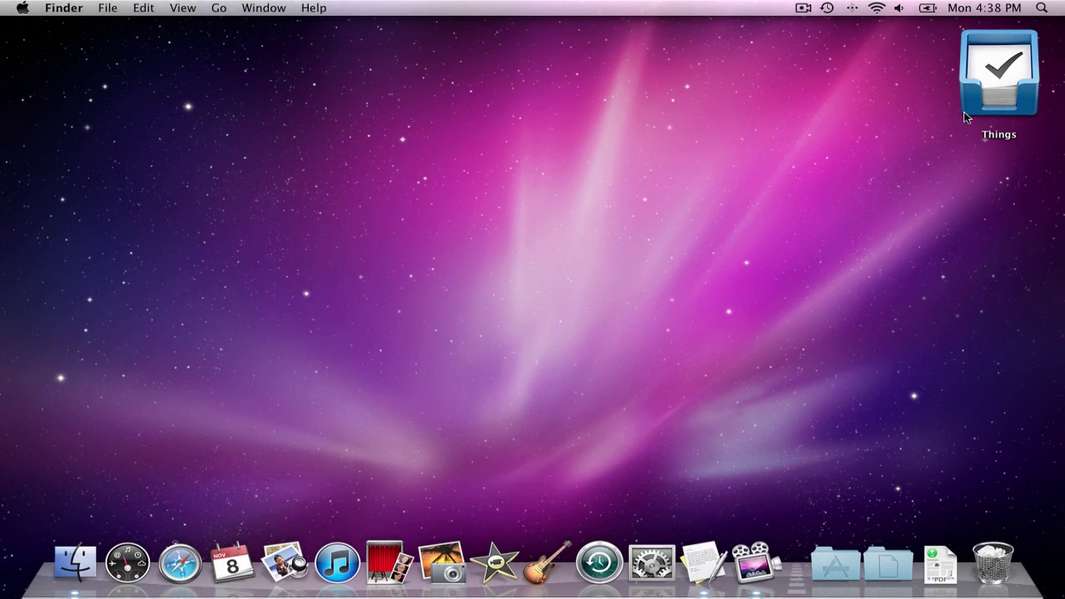
Step: Launch the Things to-do manager from its desktop icon
double_click(982, 111)
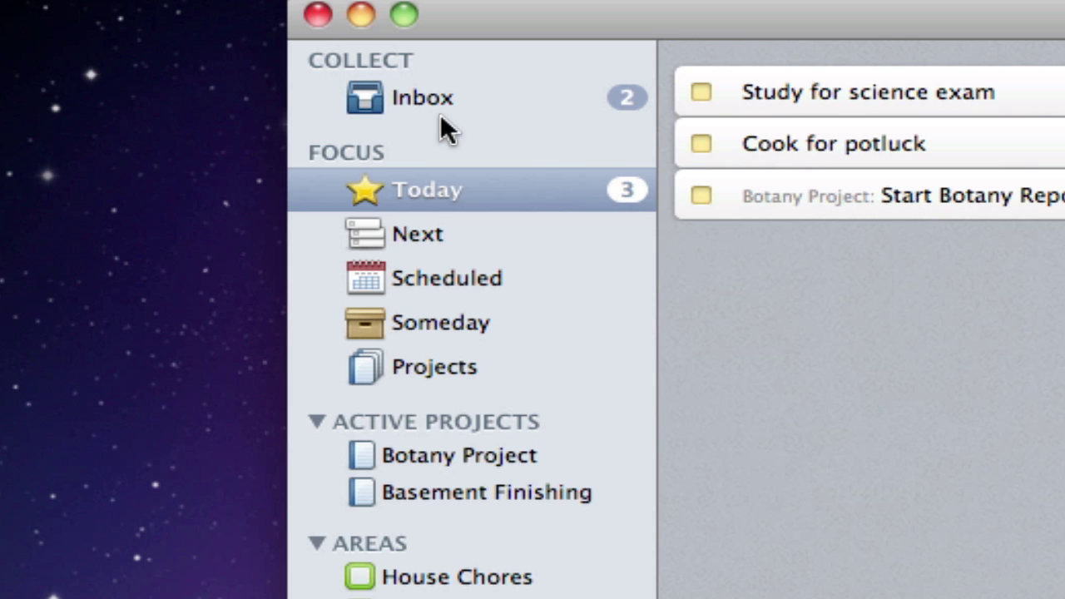
Step: Browse Inbox, Today, Next, Scheduled, Someday, Projects, House Chores, The World Of Apple, Logbook and Trash
click(438, 100)
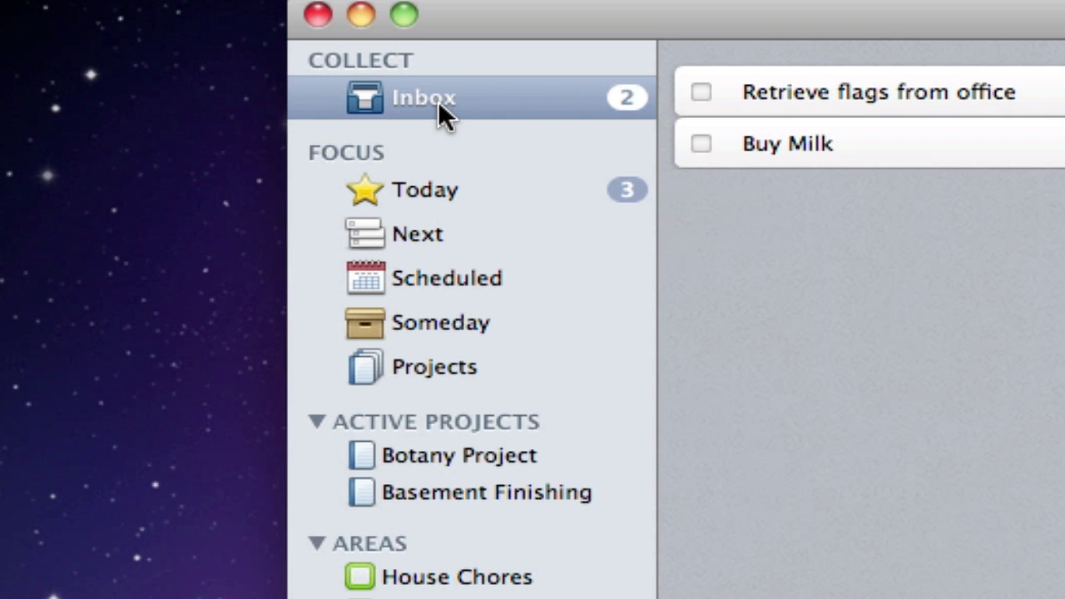
click(438, 190)
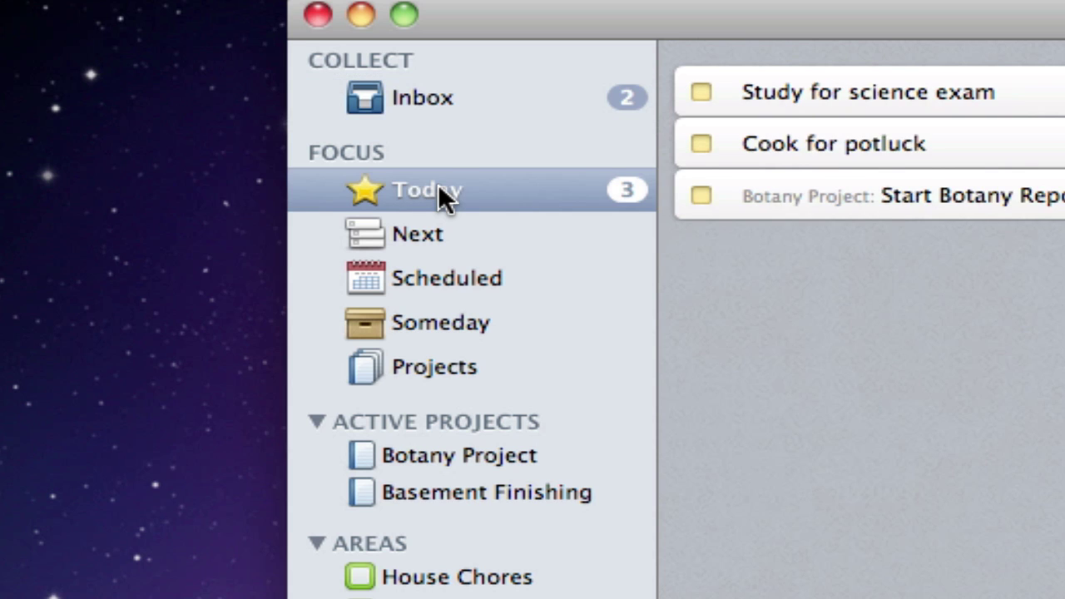
click(452, 235)
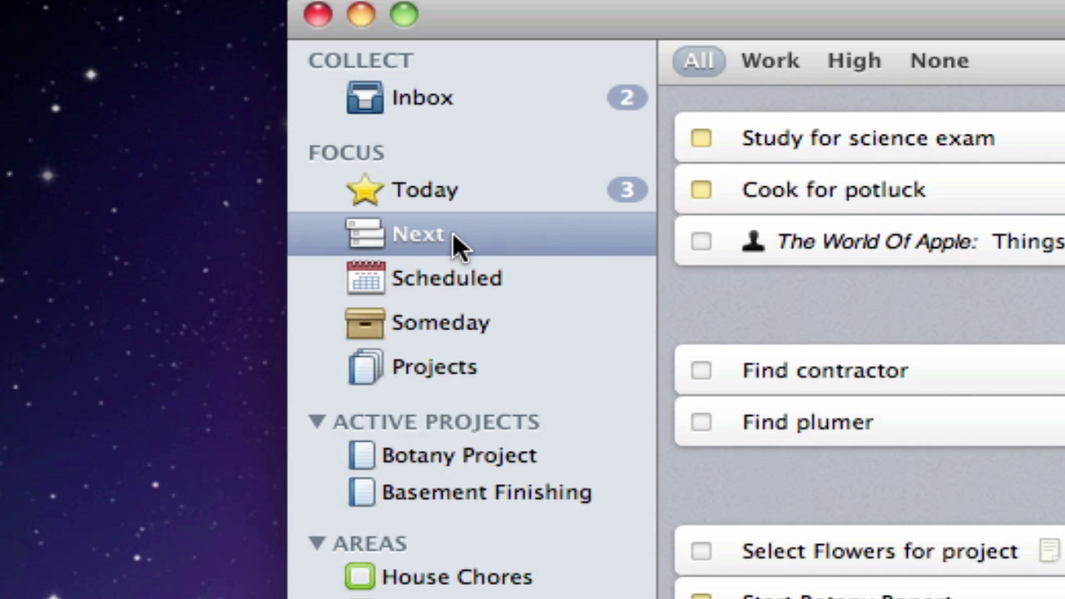
click(449, 284)
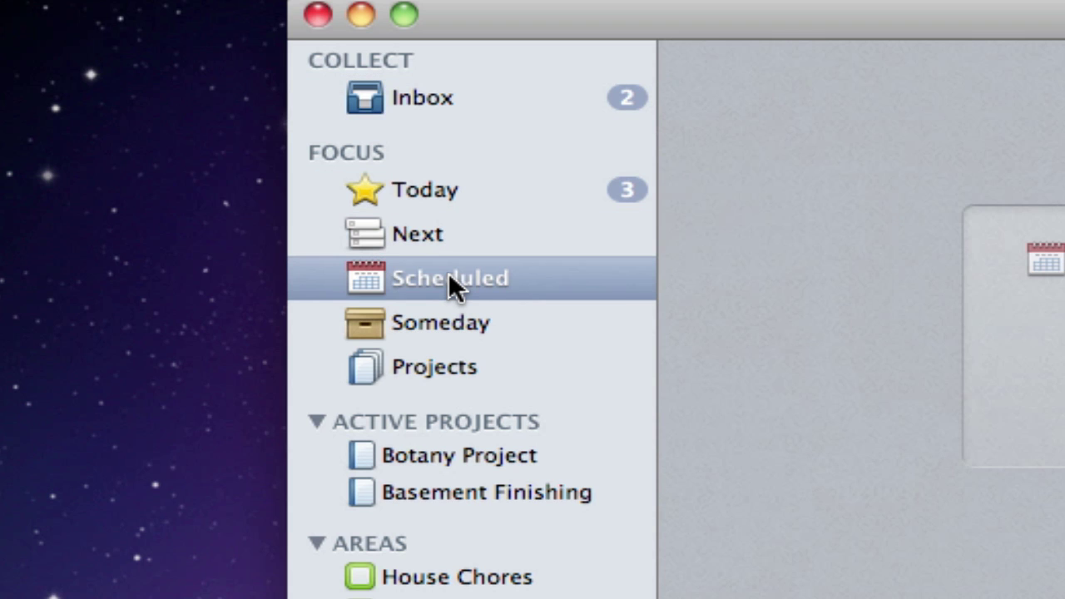
click(463, 324)
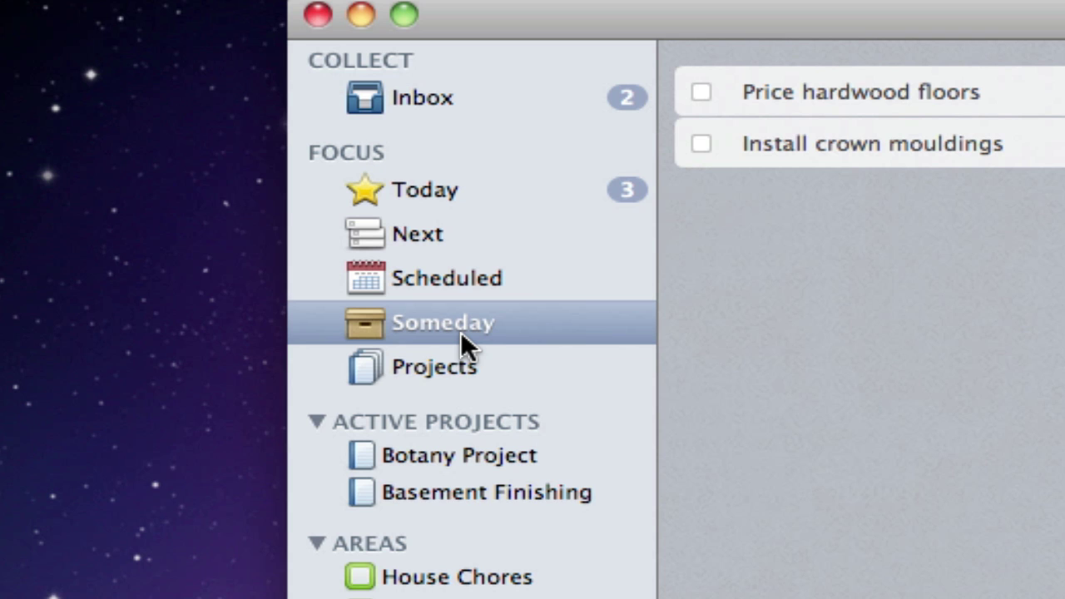
click(465, 365)
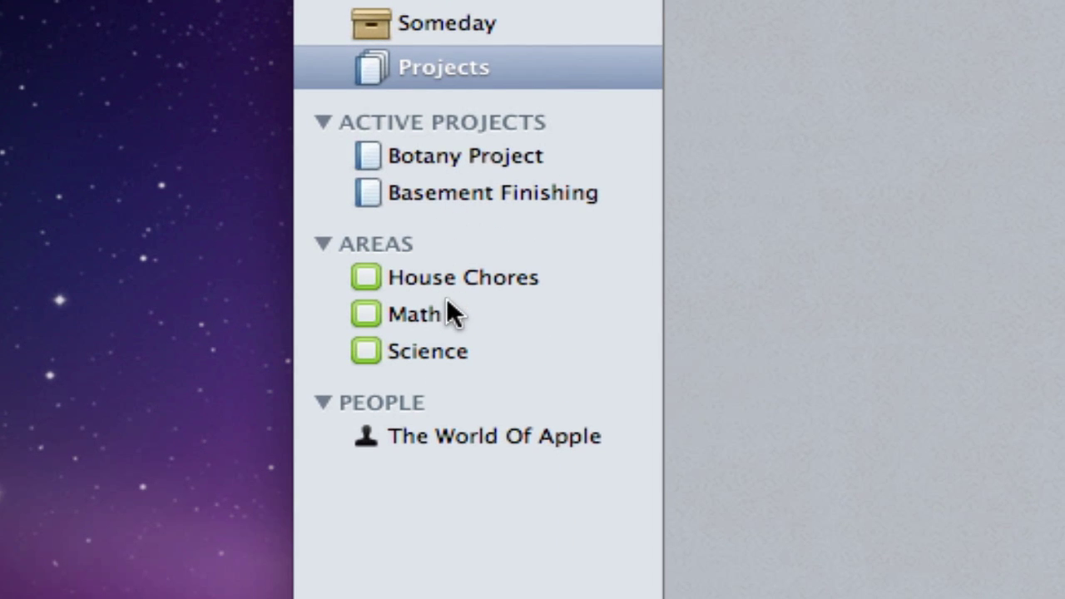
click(451, 274)
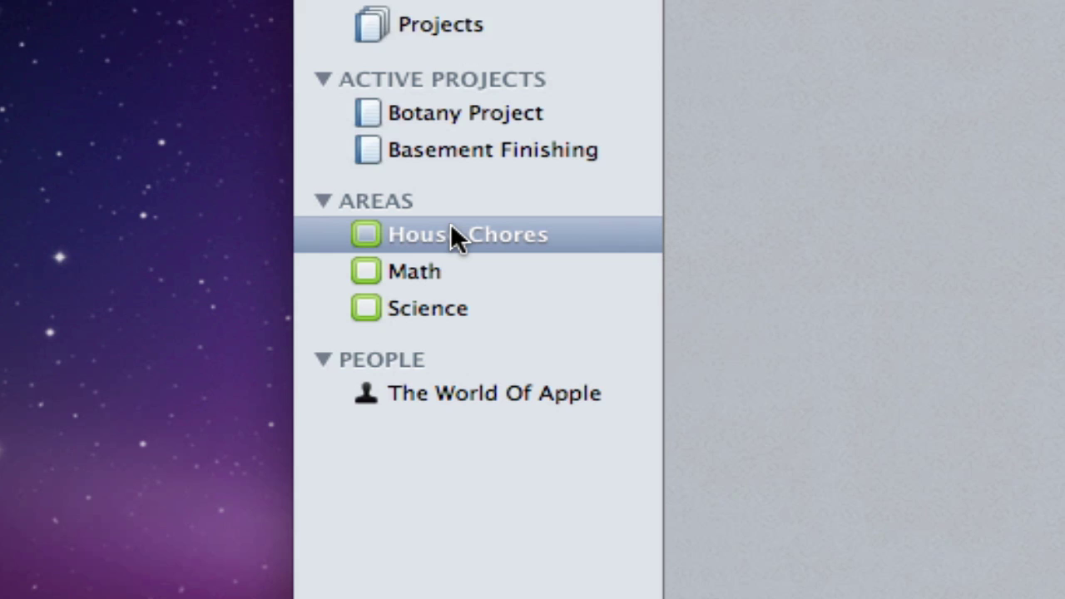
click(421, 320)
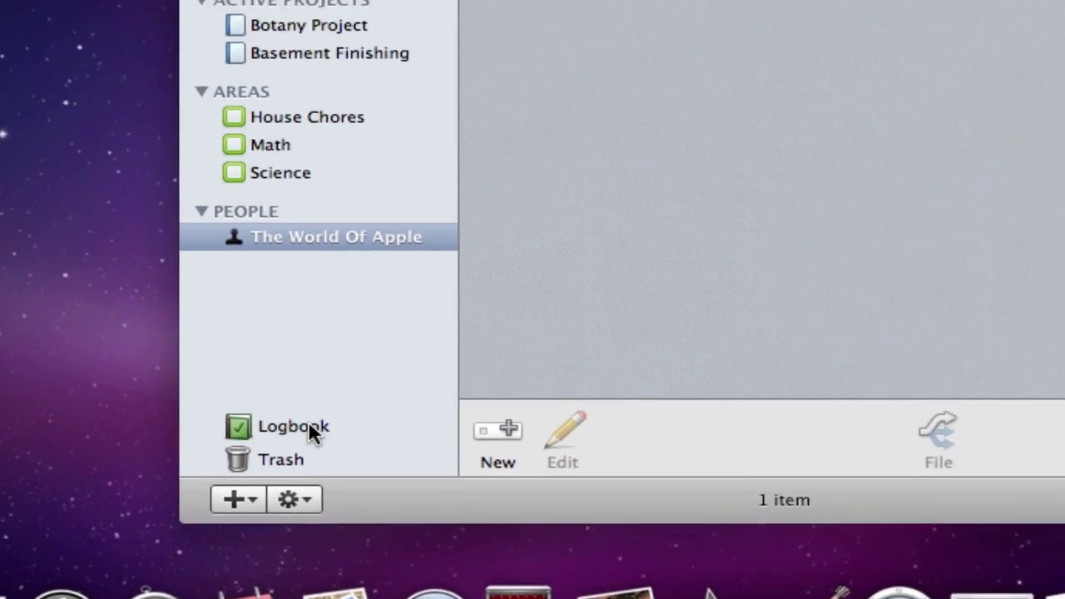
click(464, 573)
click(165, 553)
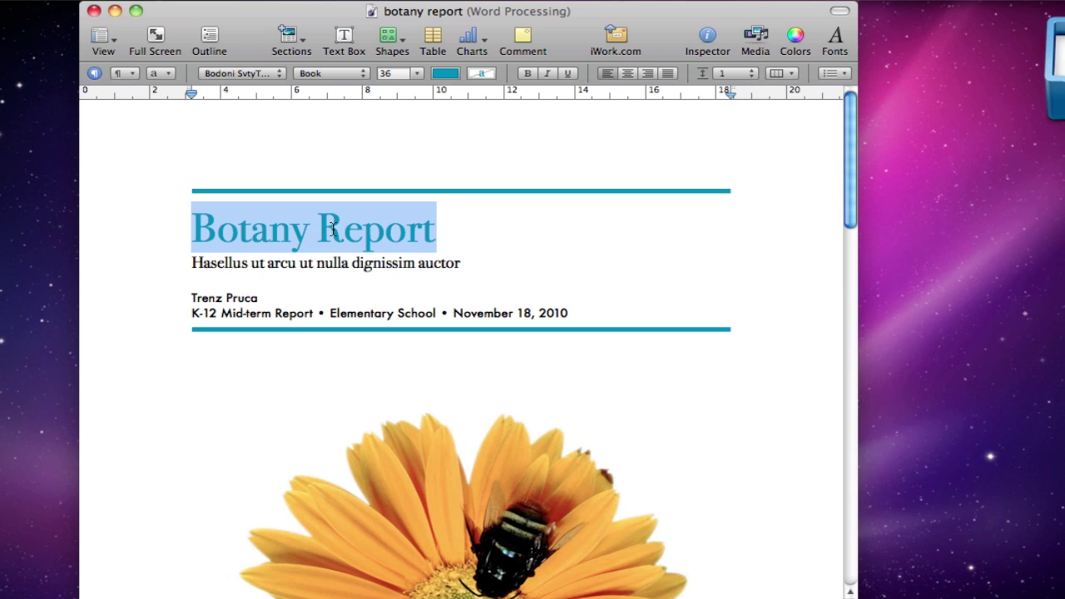
Step: Add a Quick Entry to-do titled 'Choose flowers for project'
key(shift+alt+space)
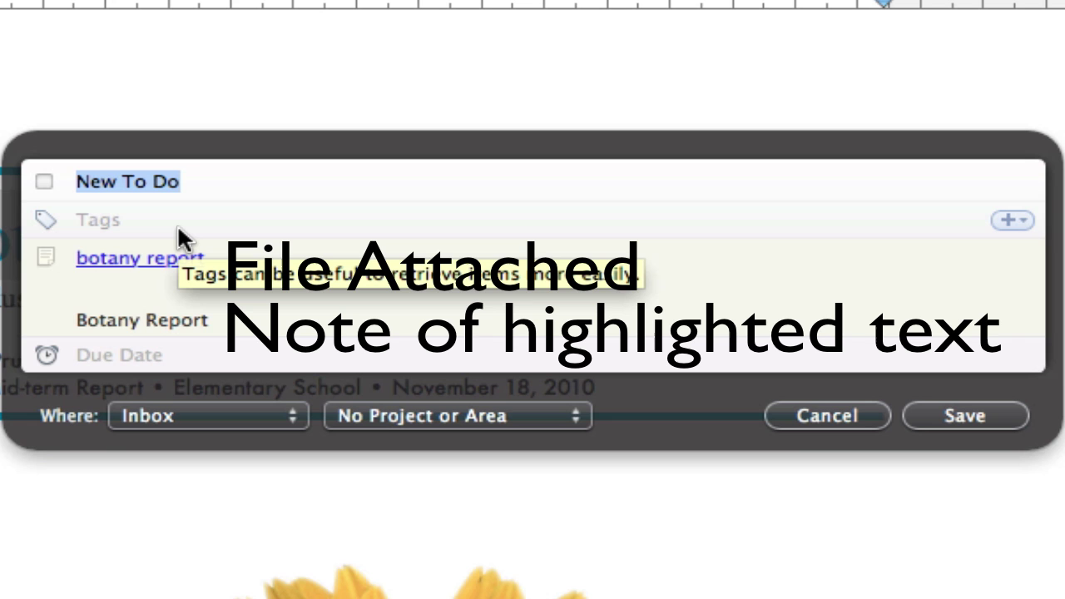
text(Choose f)
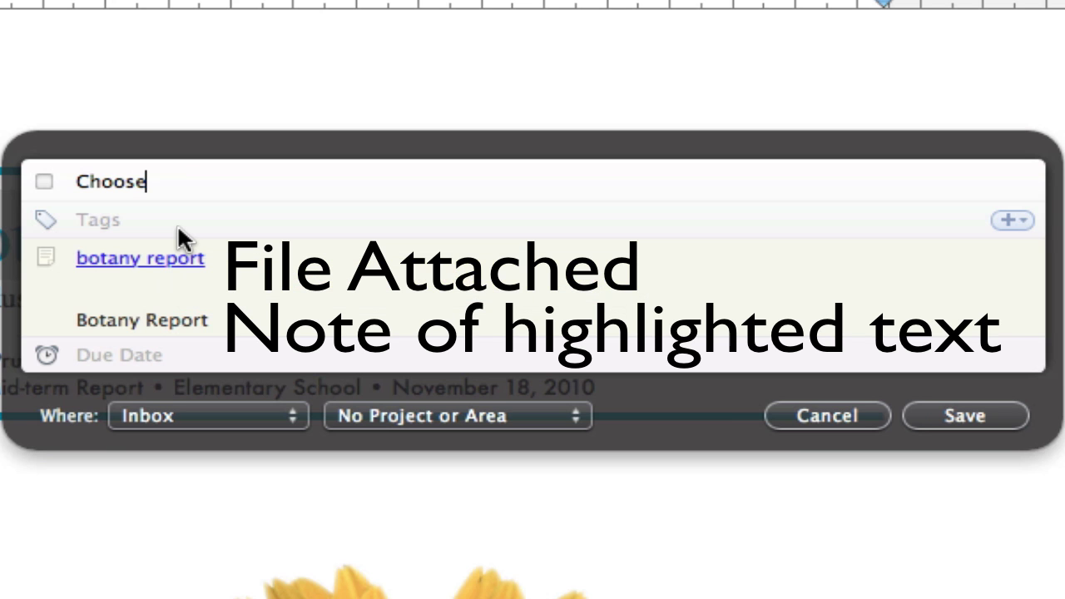
text(lowers fo)
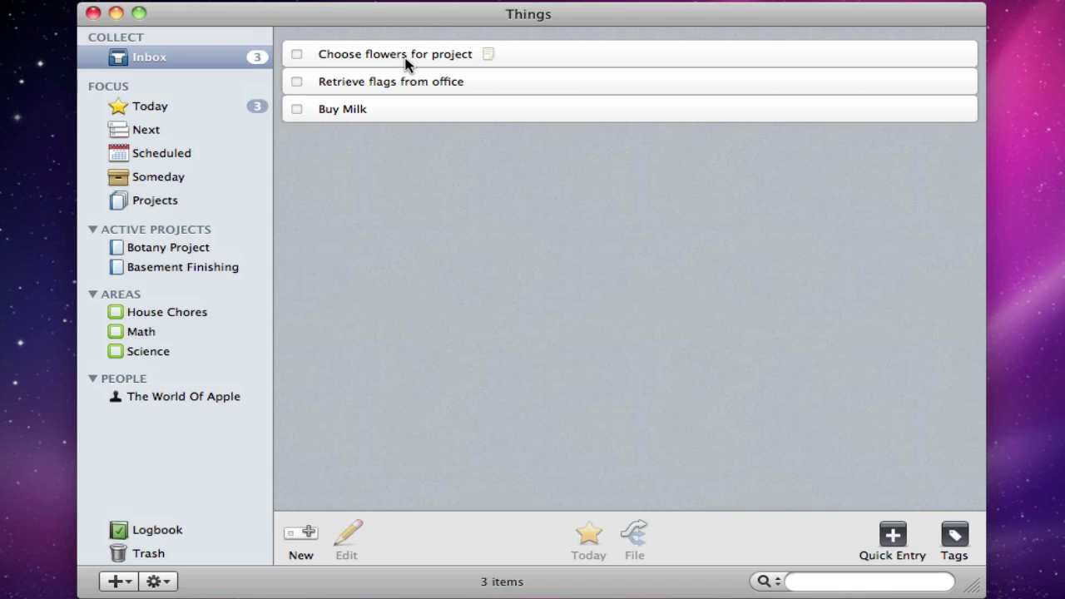
click(406, 58)
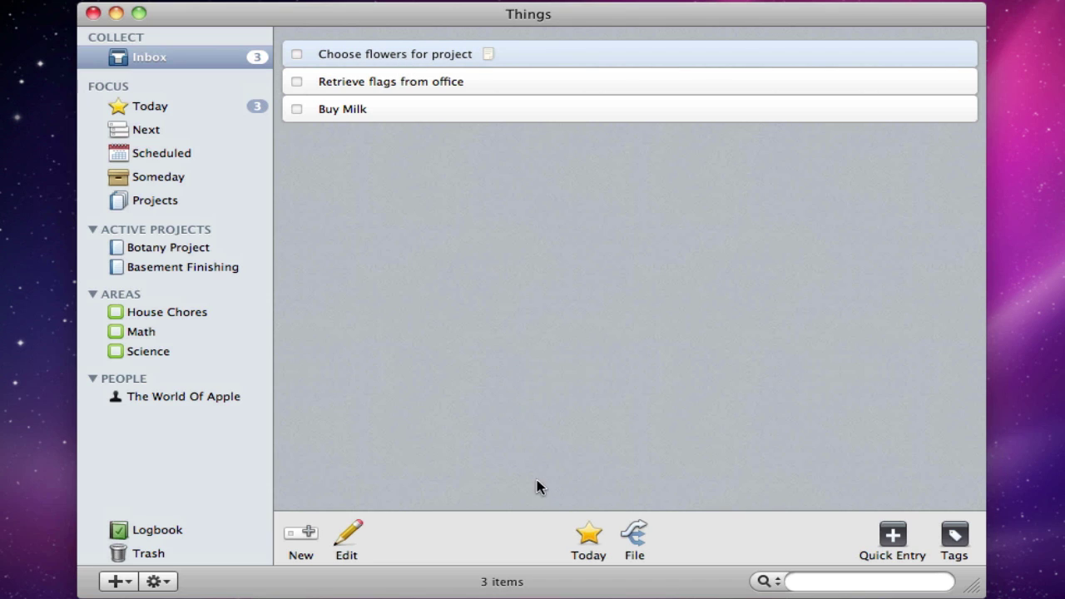
click(589, 537)
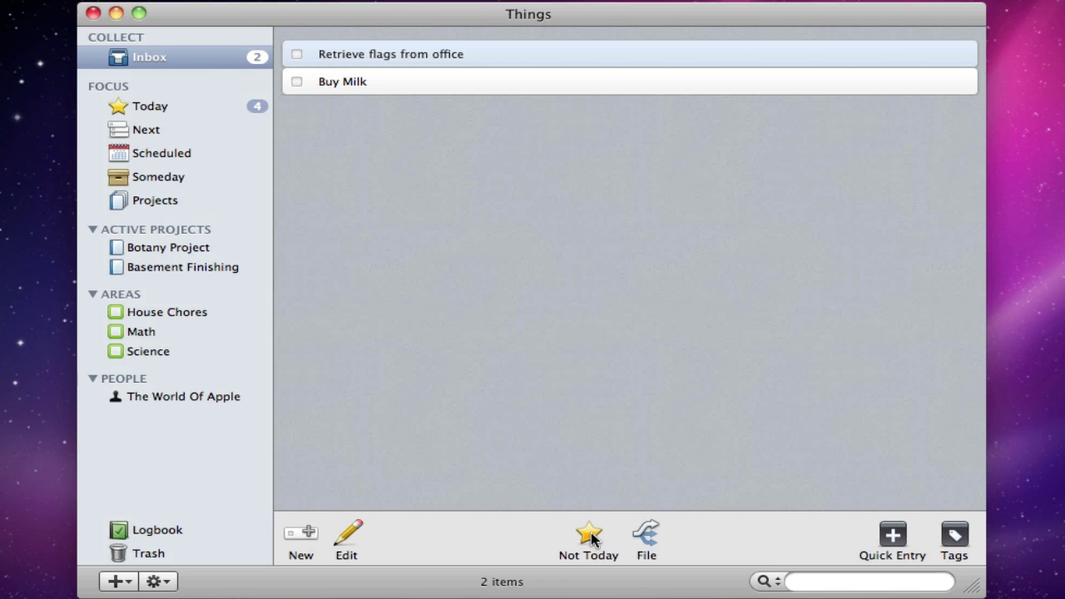
click(188, 107)
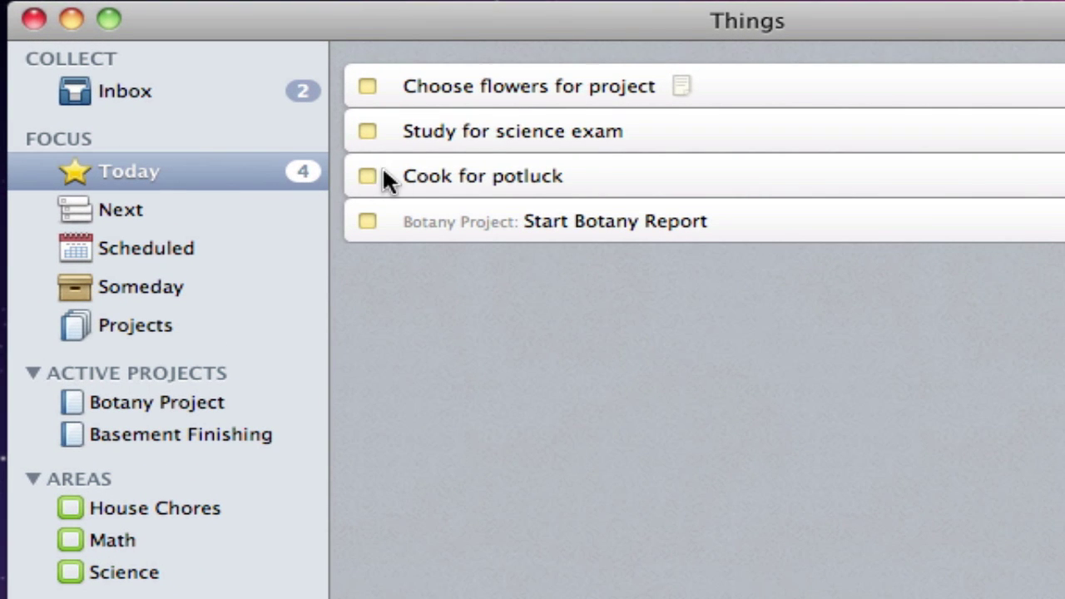
click(501, 89)
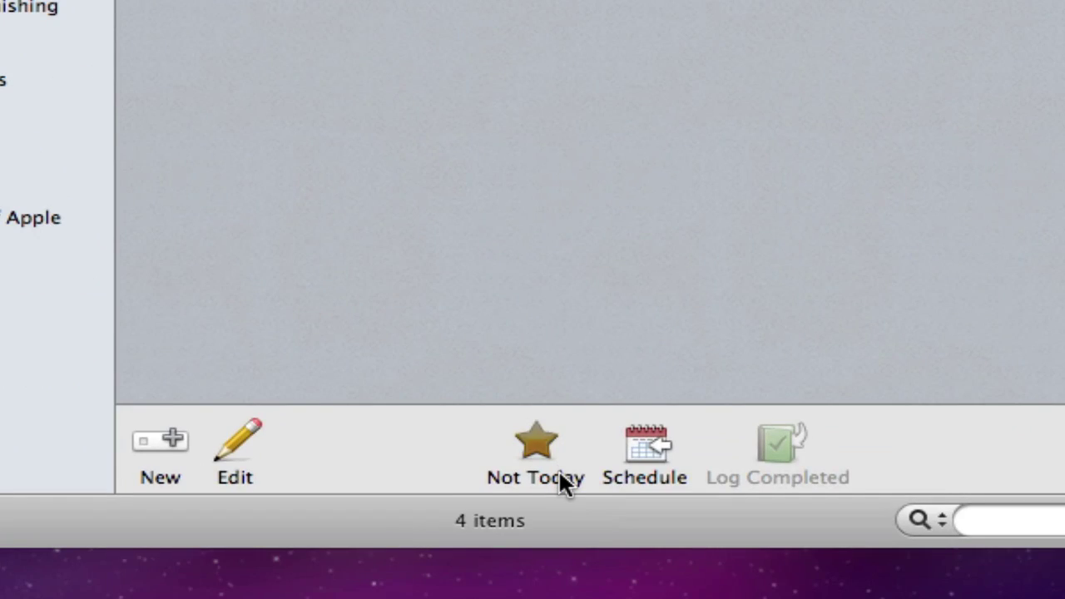
click(558, 470)
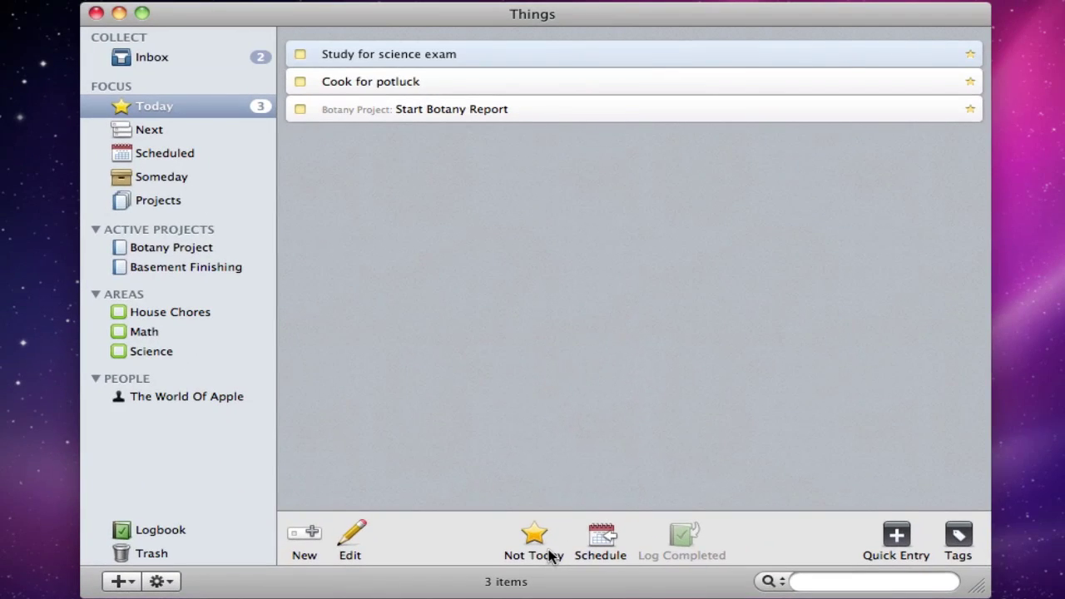
Step: Show the Next list of upcoming to-dos
click(151, 133)
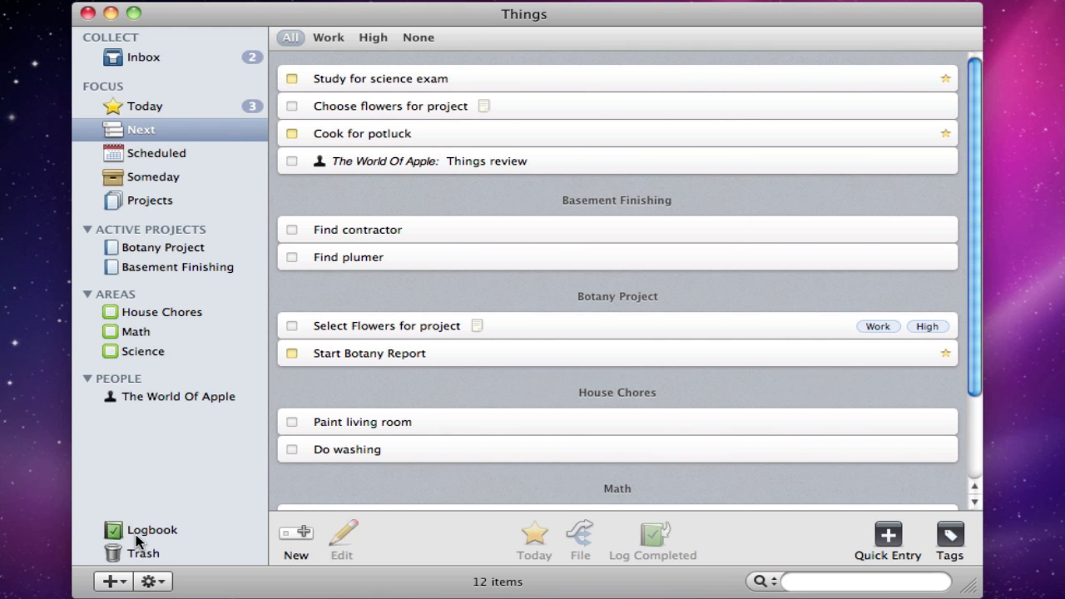
Step: Create a new project named 'Science Project'
click(121, 581)
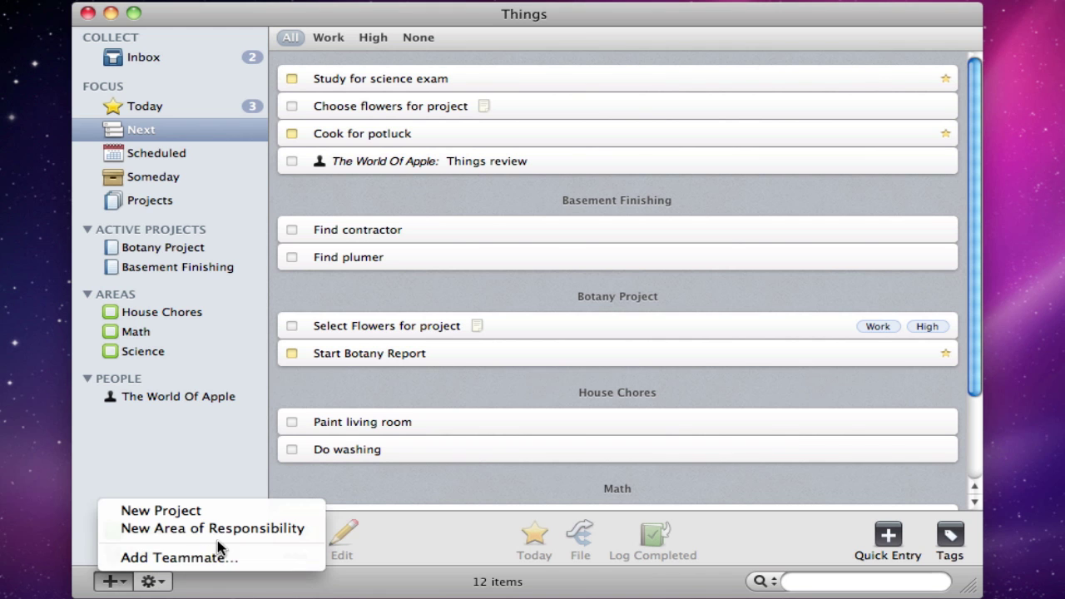
click(224, 510)
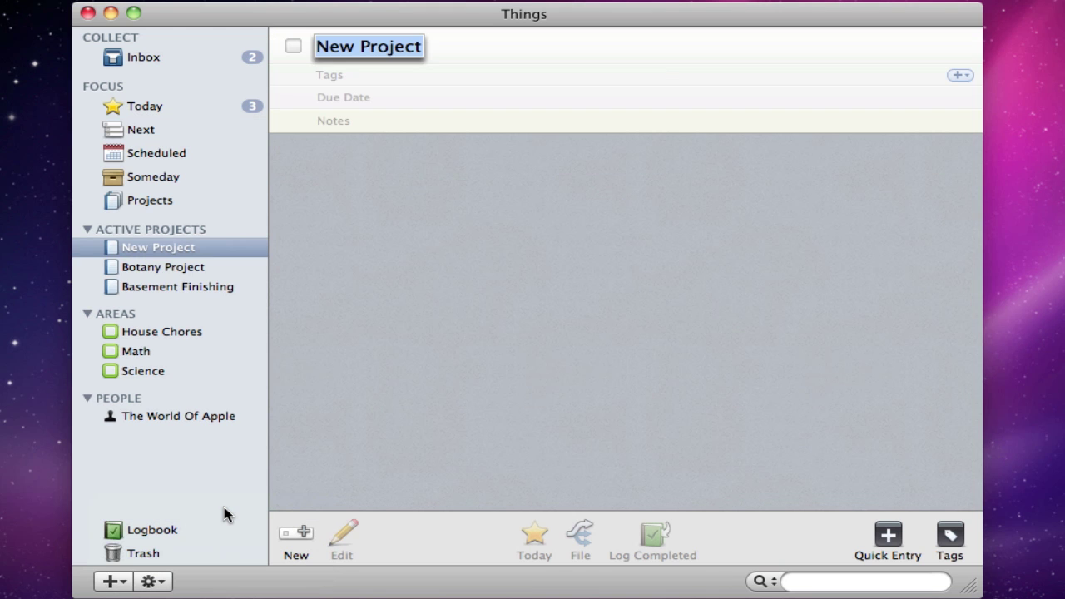
text(Science Project)
key(Return)
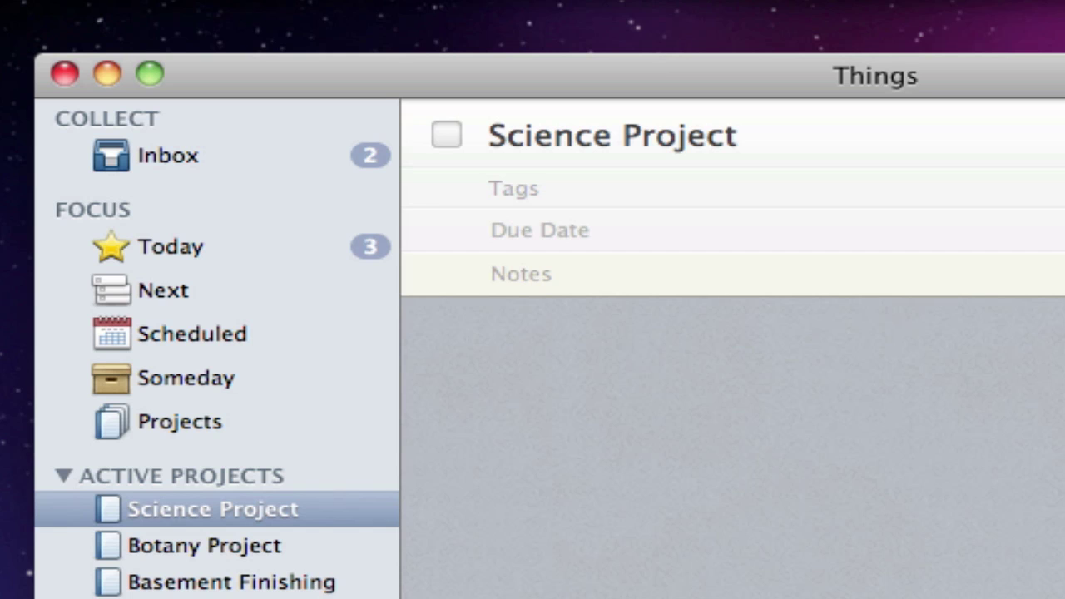
Step: Move 'Choose flowers for project' into Science Project and delegate it to The World Of Apple
click(135, 290)
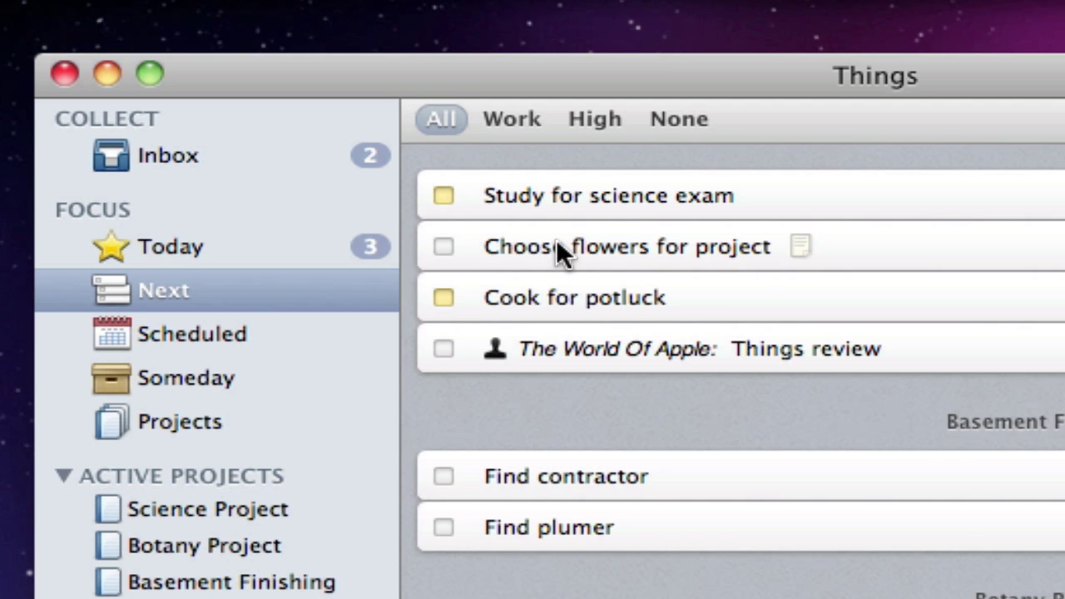
drag(555, 246, 317, 501)
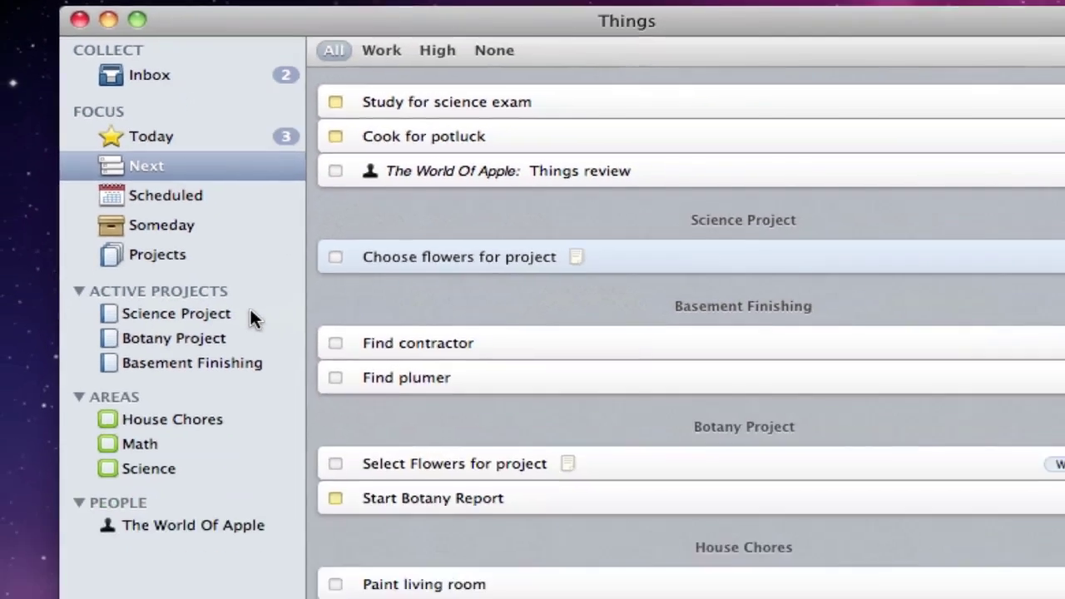
click(250, 313)
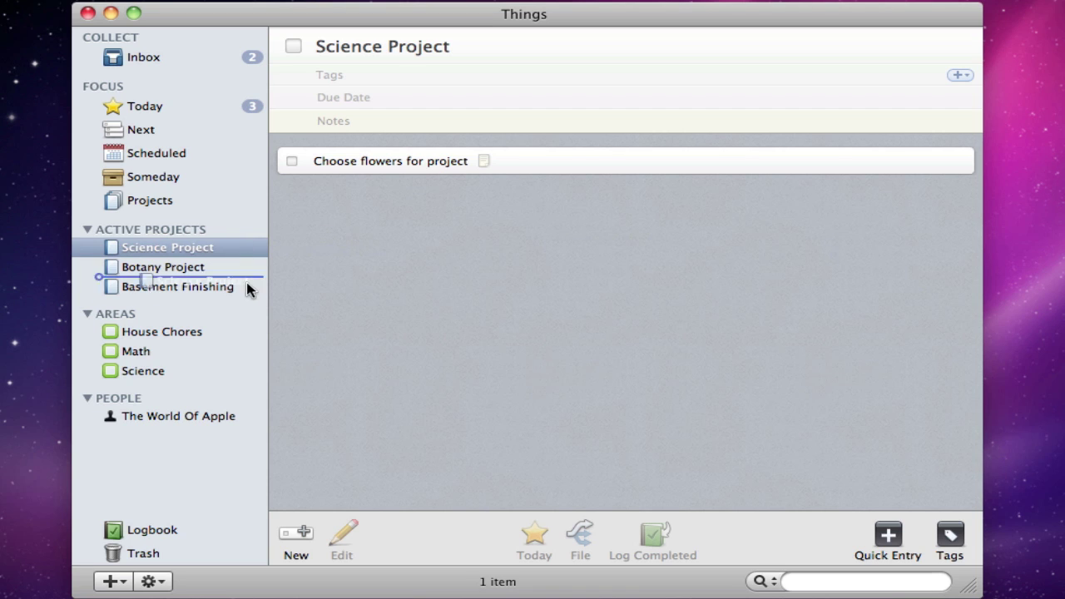
drag(247, 288, 183, 425)
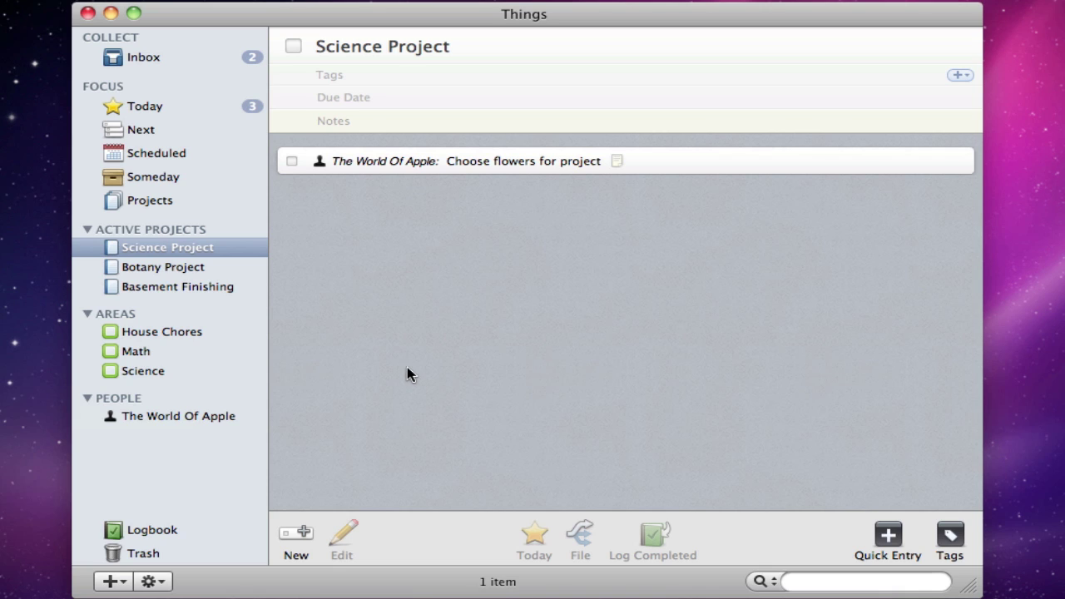
Step: In Today, tag Cook for potluck with Errand and 1h
click(169, 114)
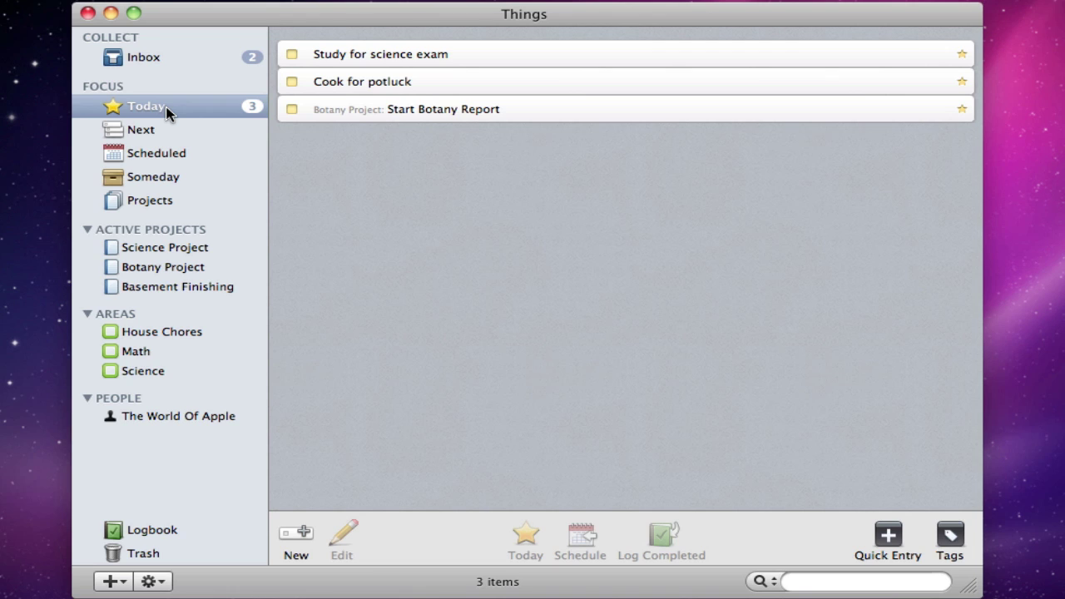
click(488, 57)
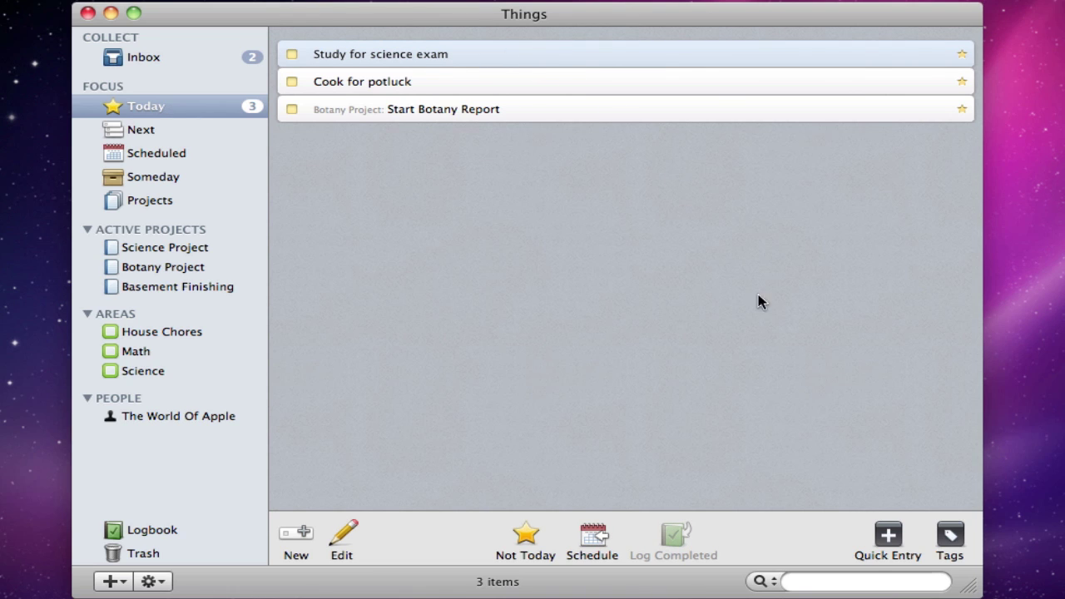
click(940, 530)
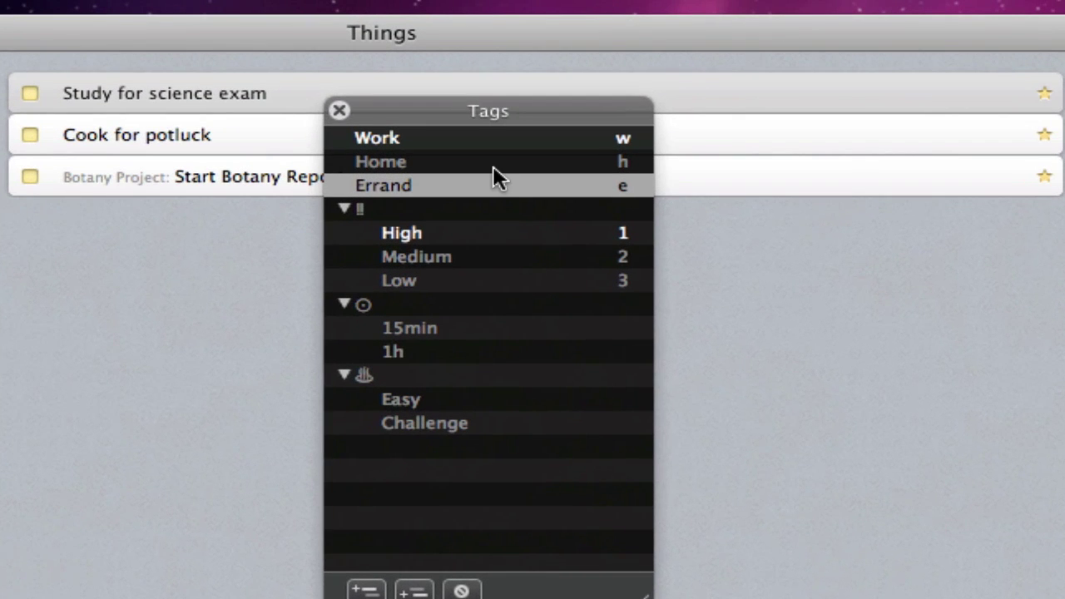
drag(489, 186, 691, 138)
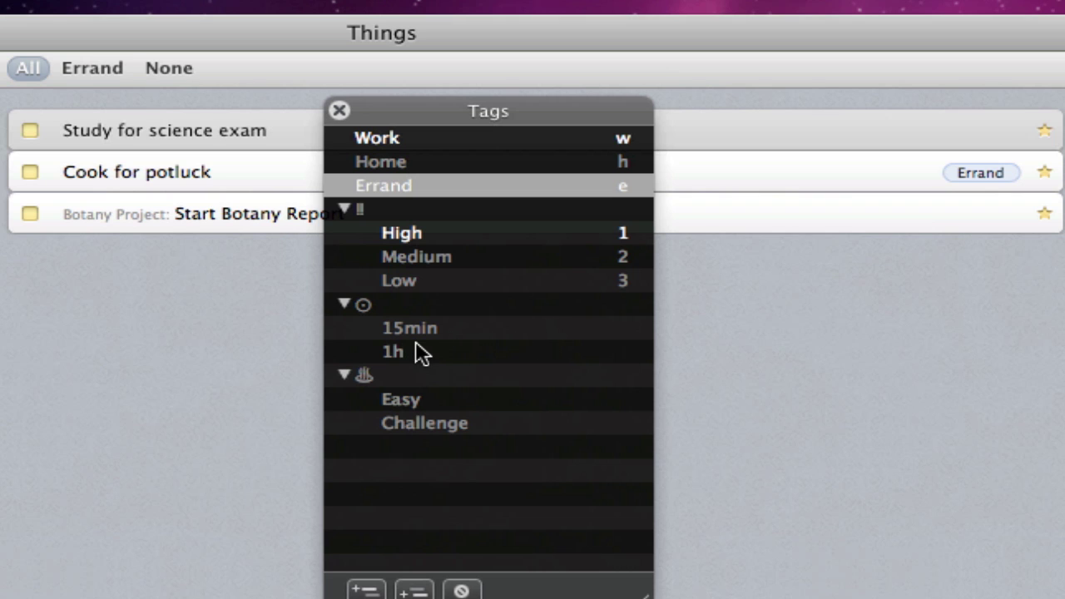
drag(416, 346, 697, 163)
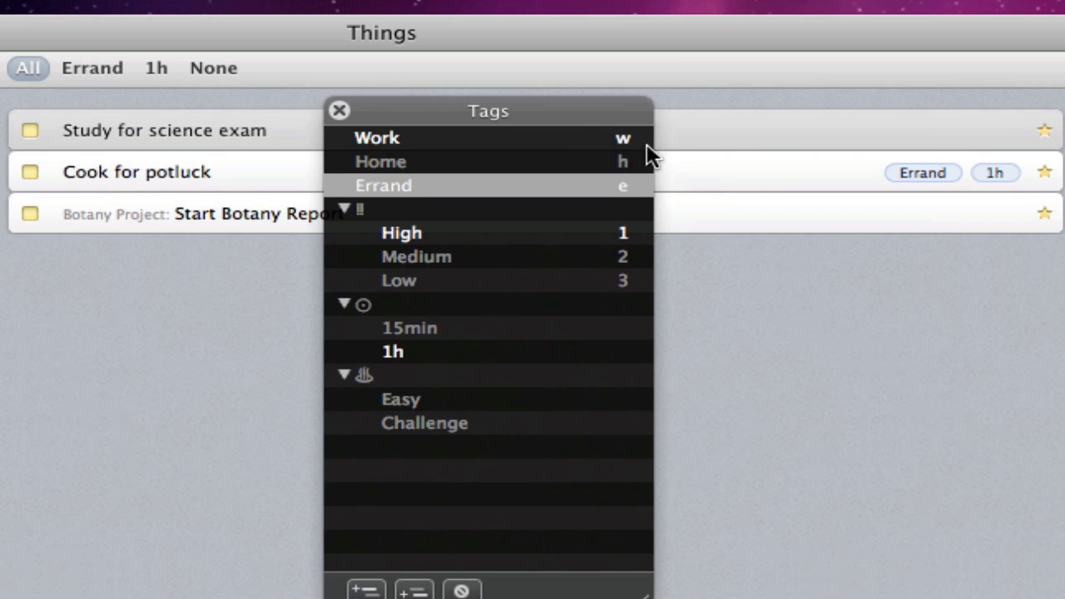
Step: Tag Start Botany Report as Challenge and Study for science exam as Work
drag(577, 115, 432, 282)
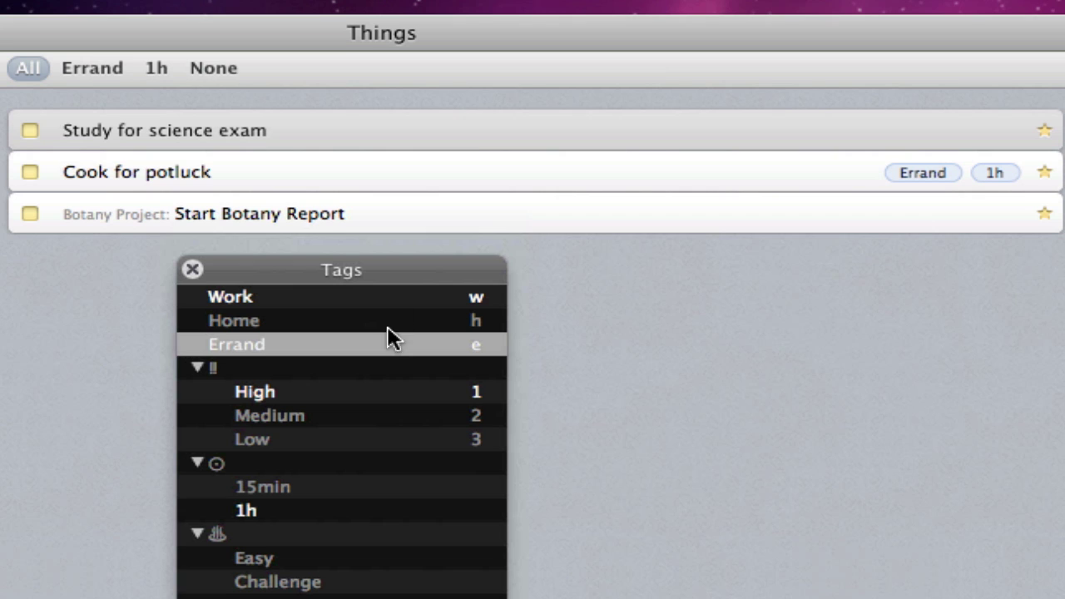
drag(268, 583, 638, 221)
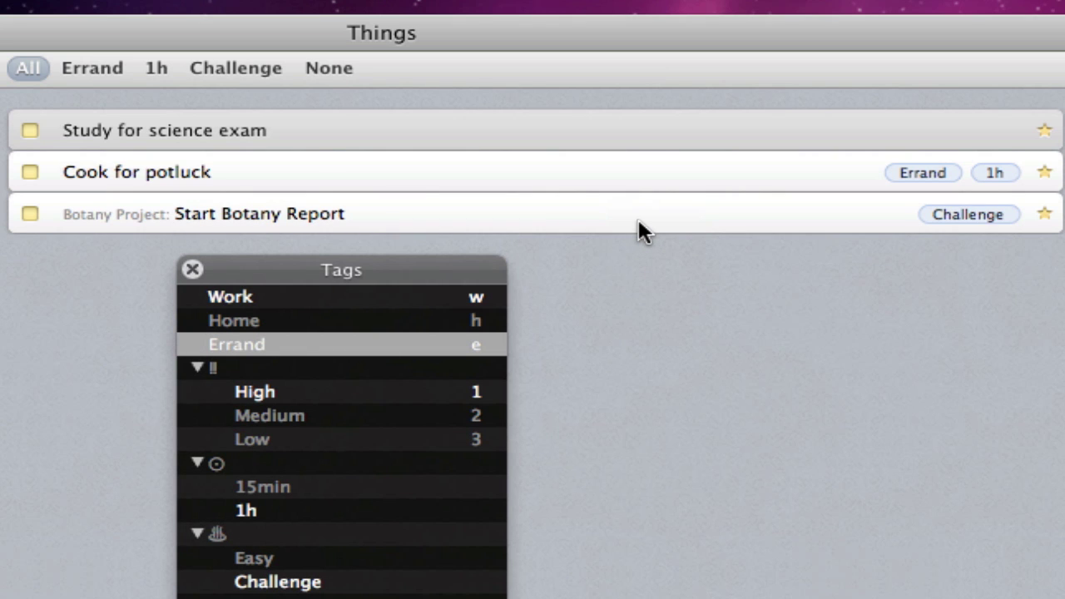
click(697, 143)
key(w)
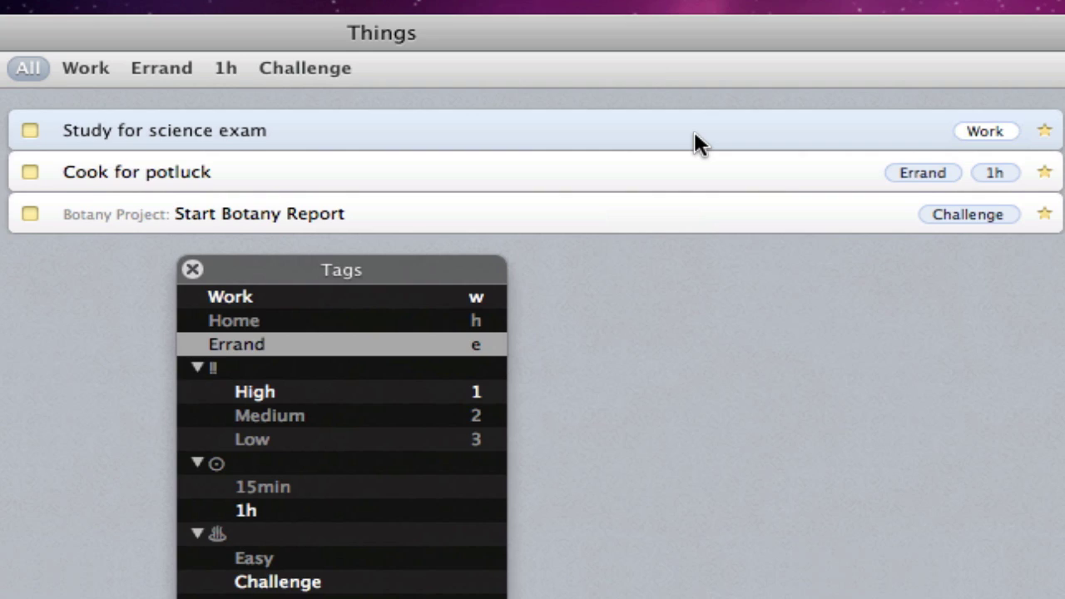